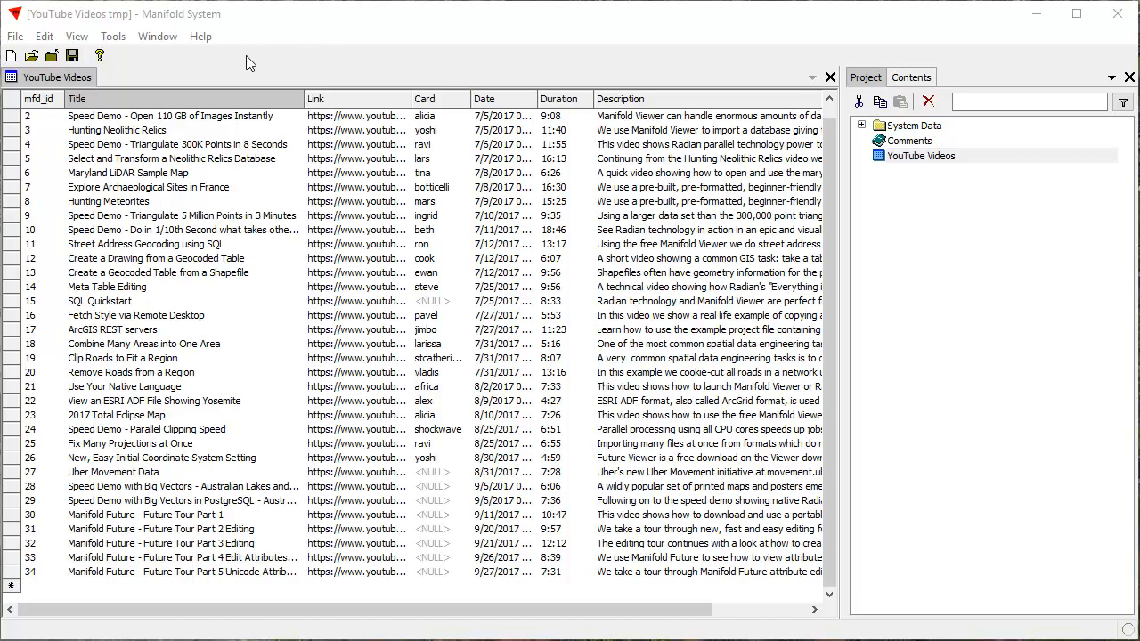
- Adjust the widths of the Title, Duration and Description columns so the YouTube Videos table fits in its window
click(998, 161)
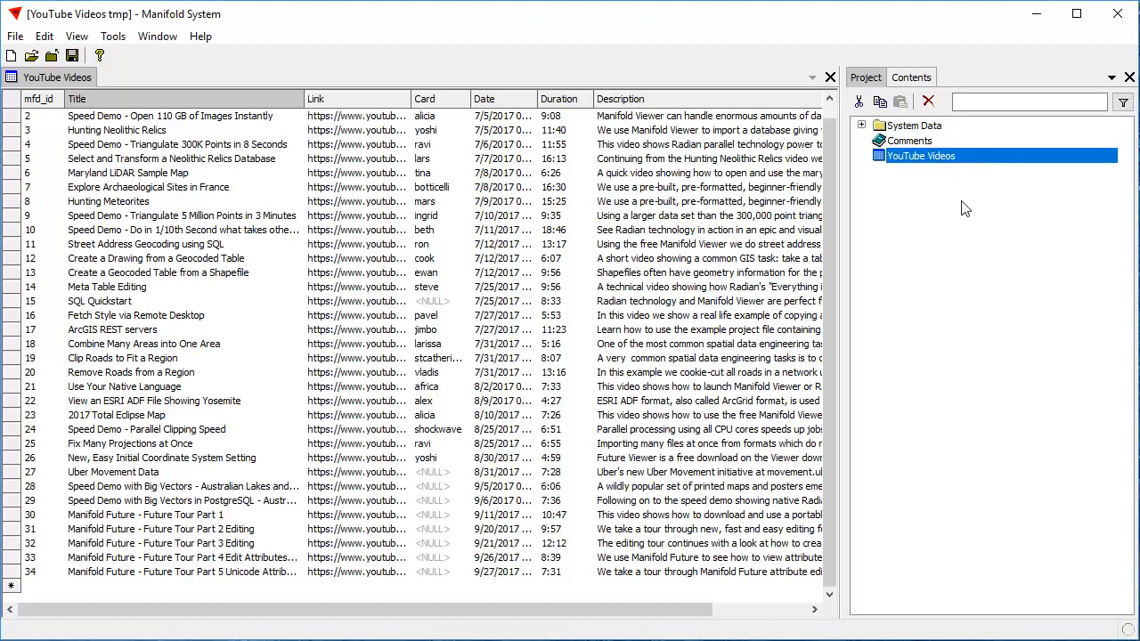
drag(303, 99, 247, 100)
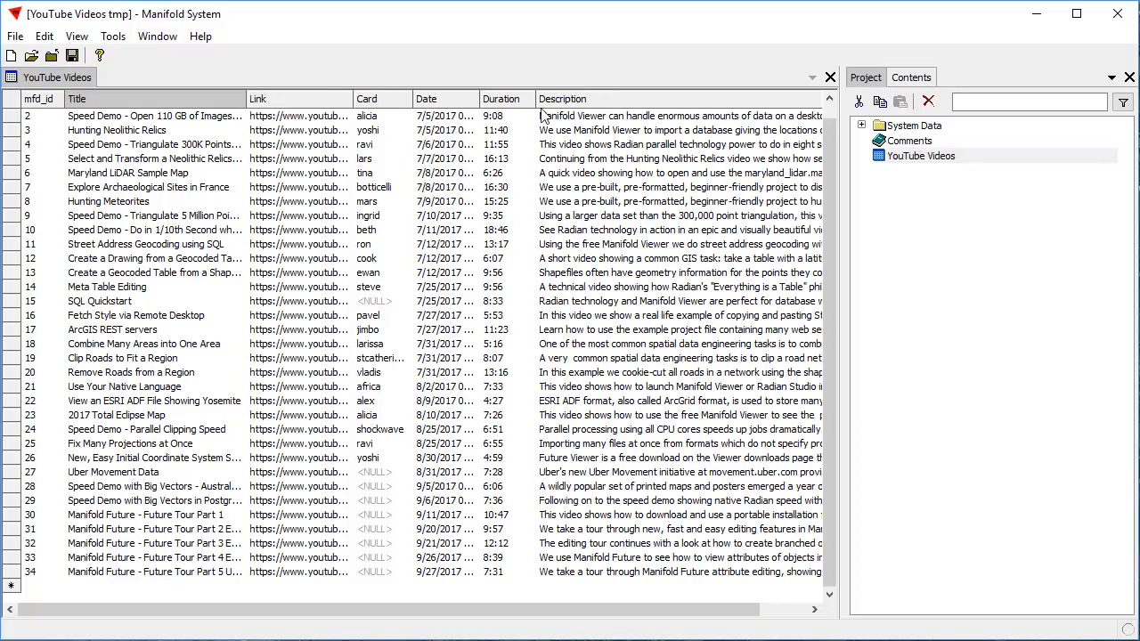
drag(536, 99, 504, 100)
drag(815, 100, 698, 100)
drag(504, 100, 585, 100)
drag(247, 99, 268, 99)
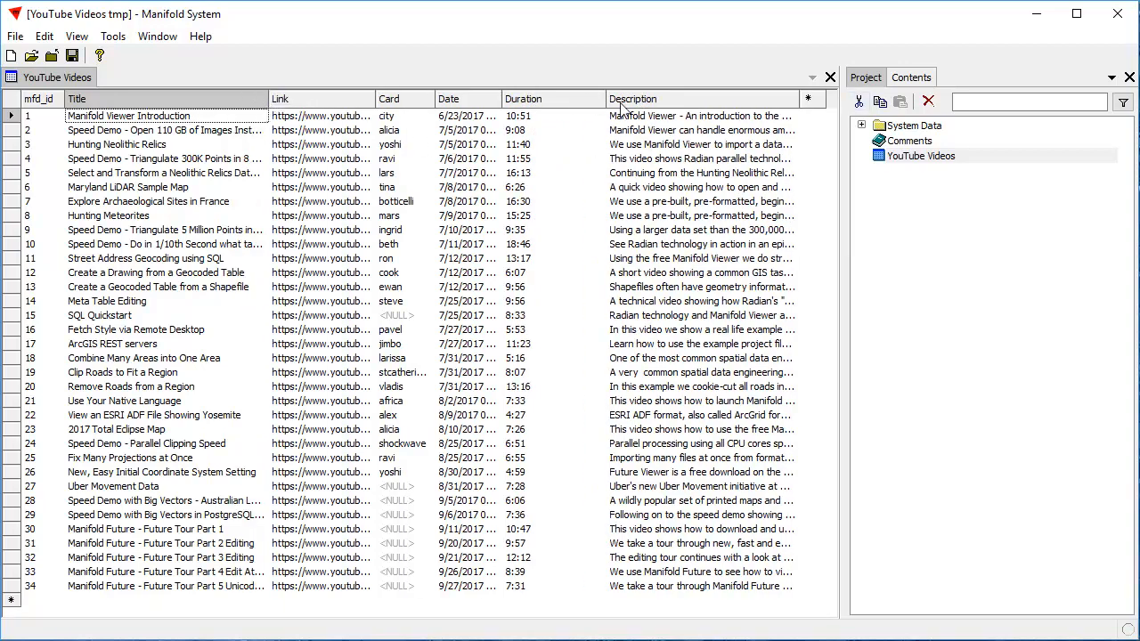
drag(603, 100, 589, 100)
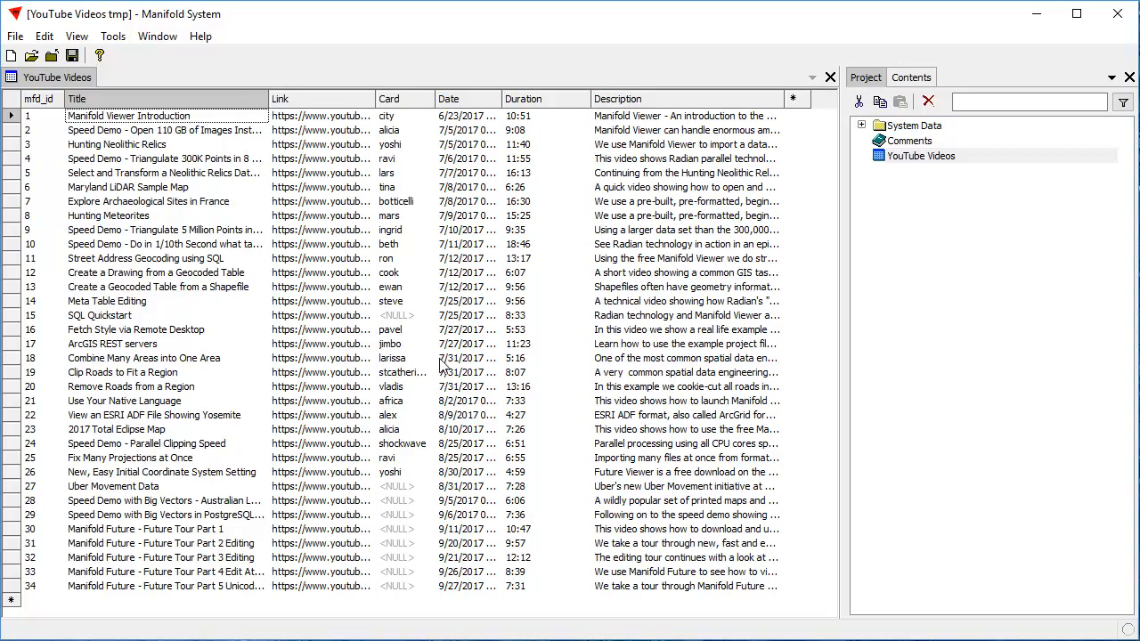
drag(268, 99, 283, 100)
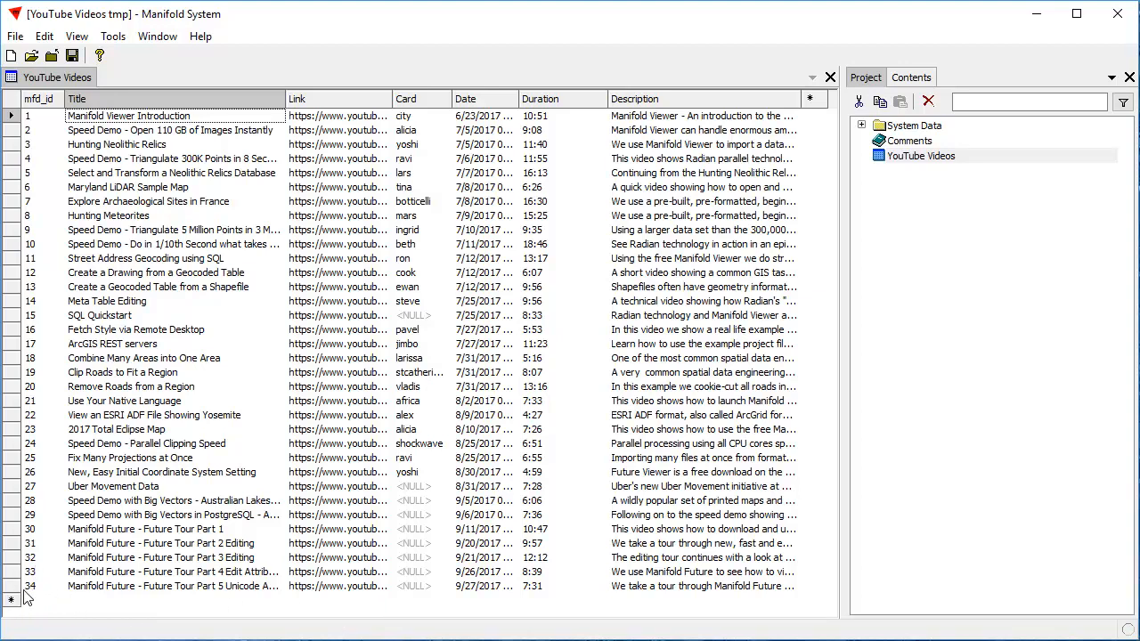
- Copy the Link value of record 34 into the Link field of the blank row and commit it as a new record
click(344, 585)
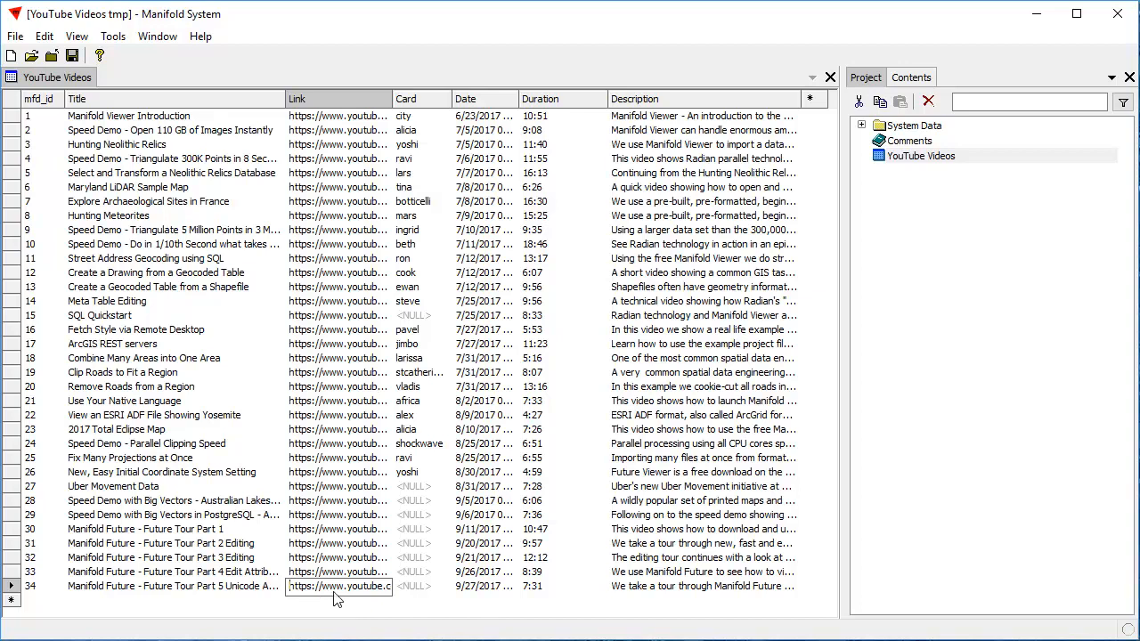
key(ctrl+a)
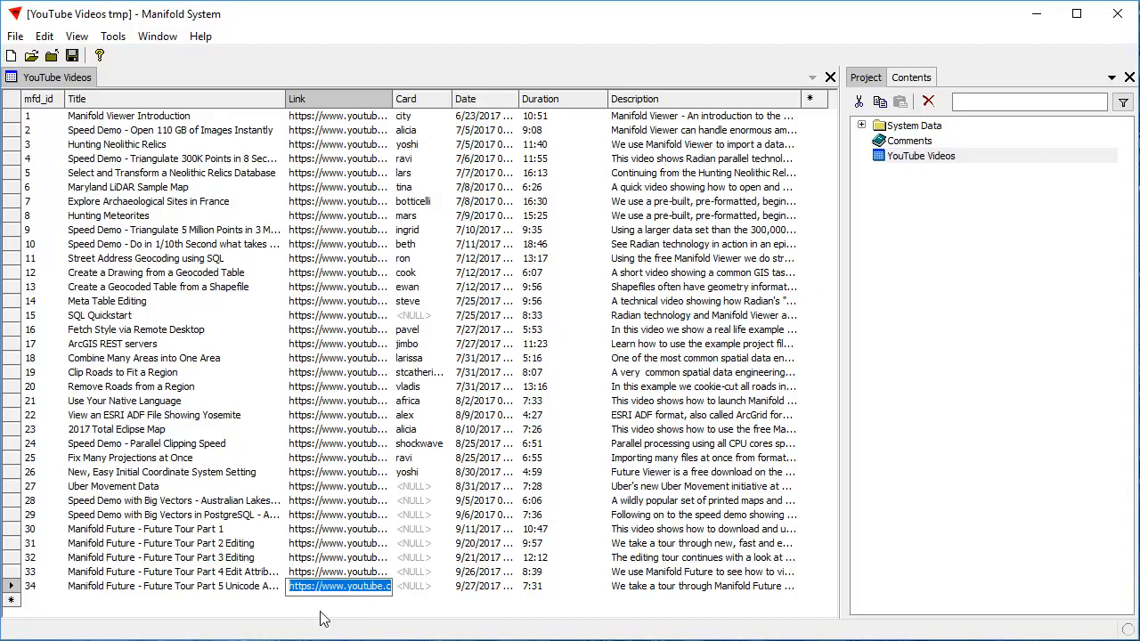
click(323, 603)
click(312, 605)
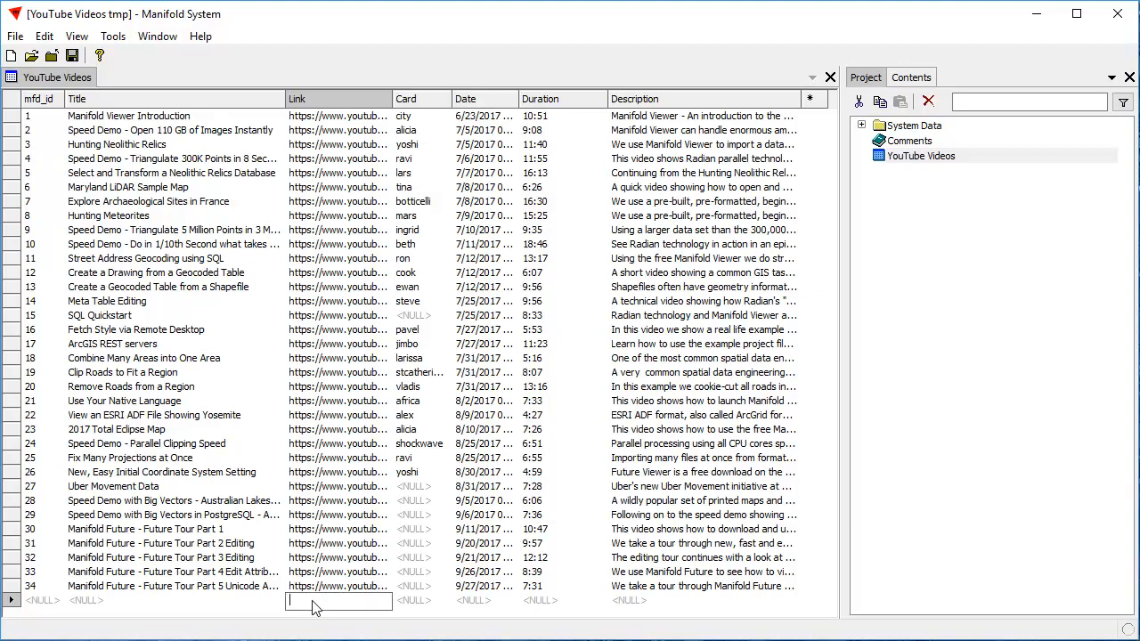
key(ctrl+v)
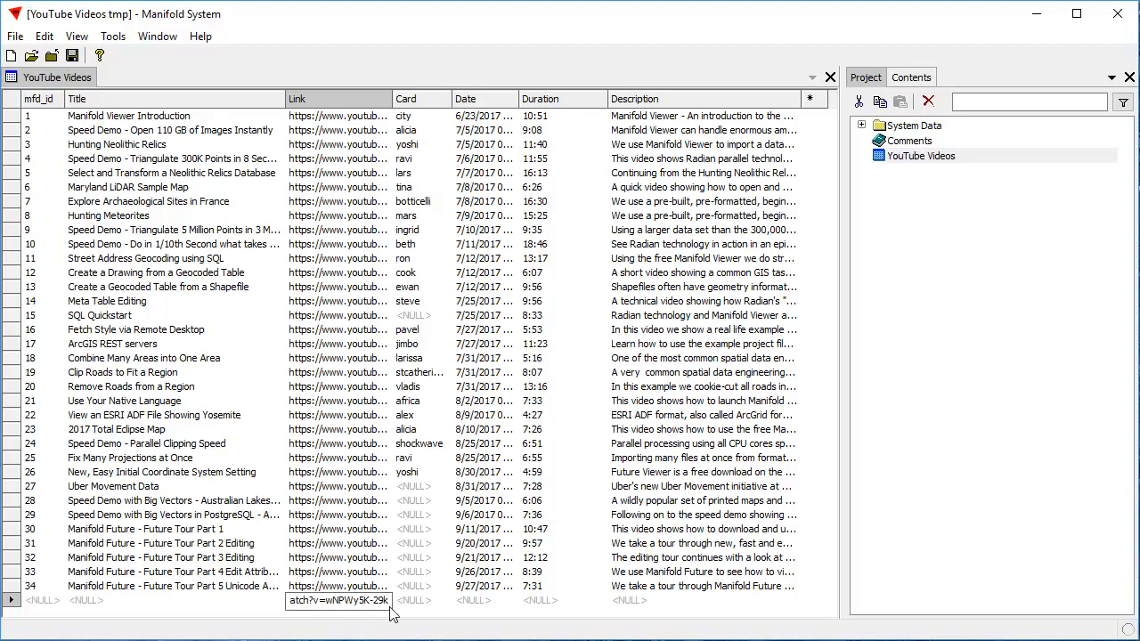
key(Return)
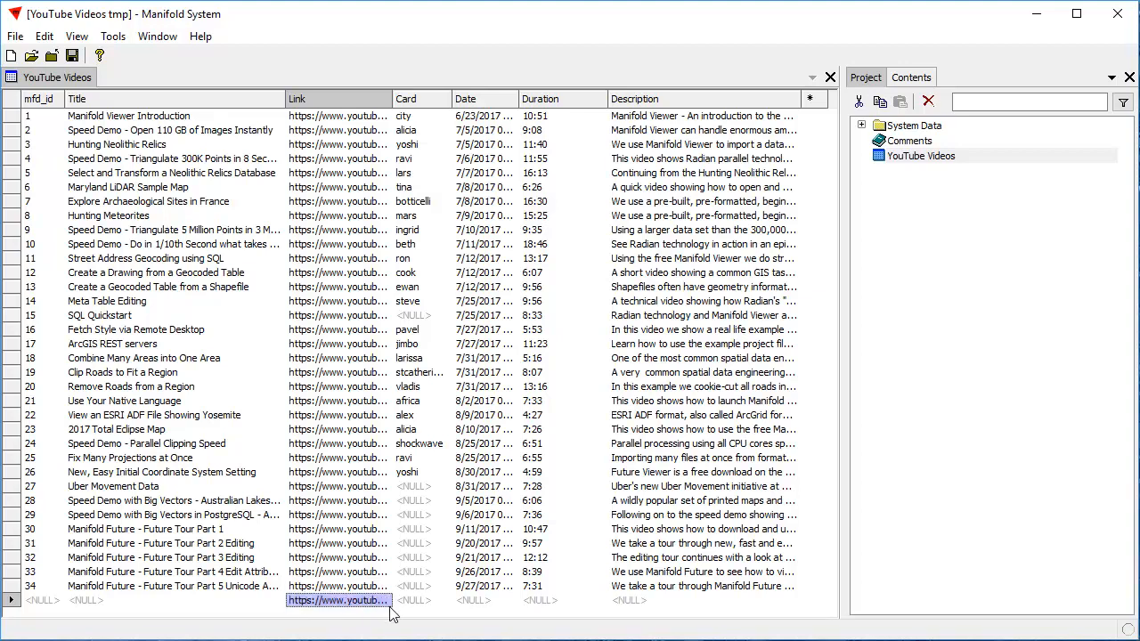
key(ctrl+Return)
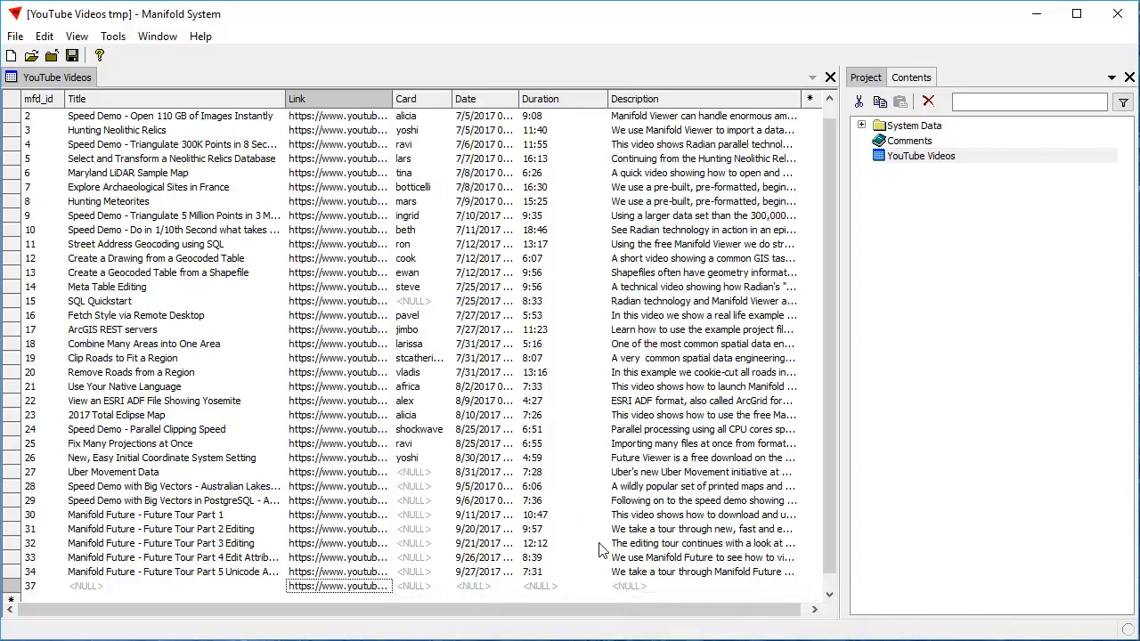
- Copy the Description value of record 34 into the Description field of the newly added last record
right_click(625, 571)
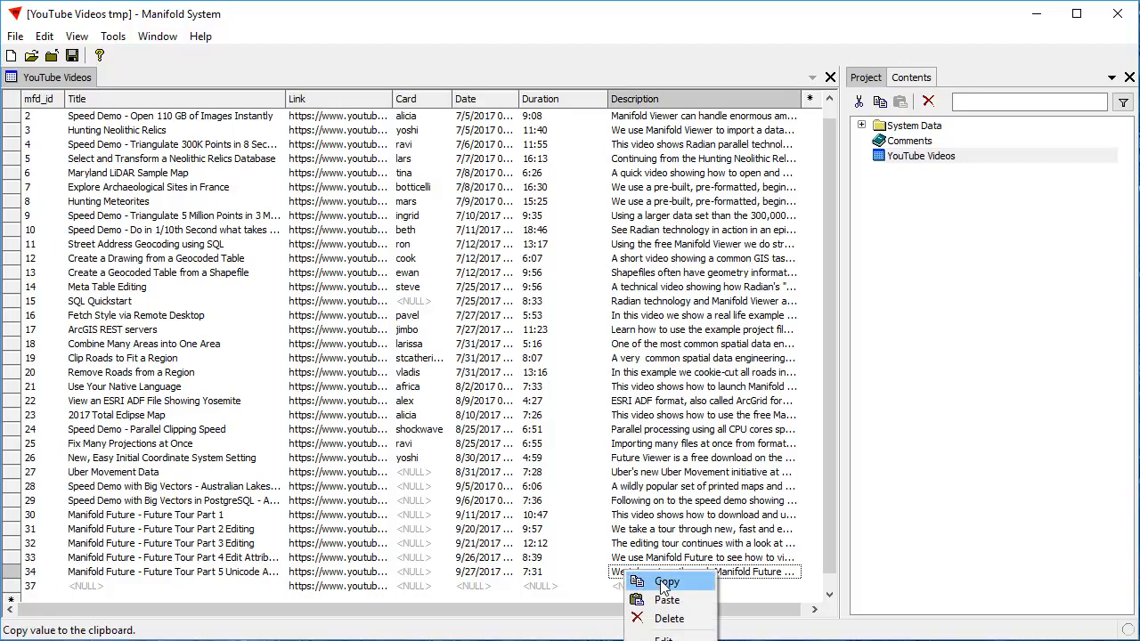
click(664, 585)
right_click(638, 586)
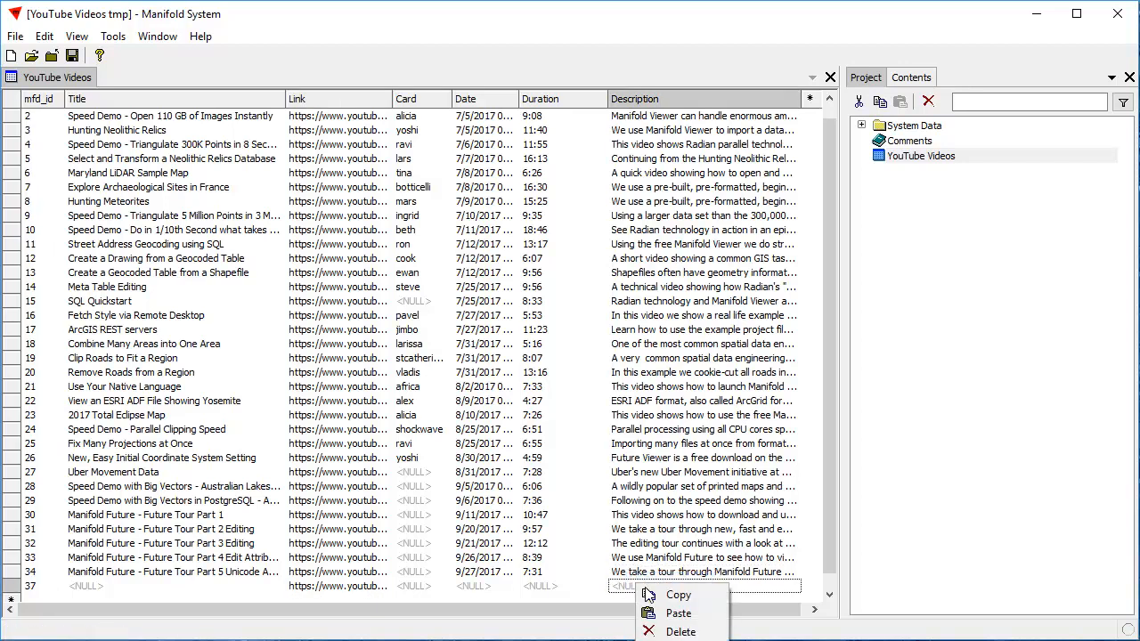
click(676, 614)
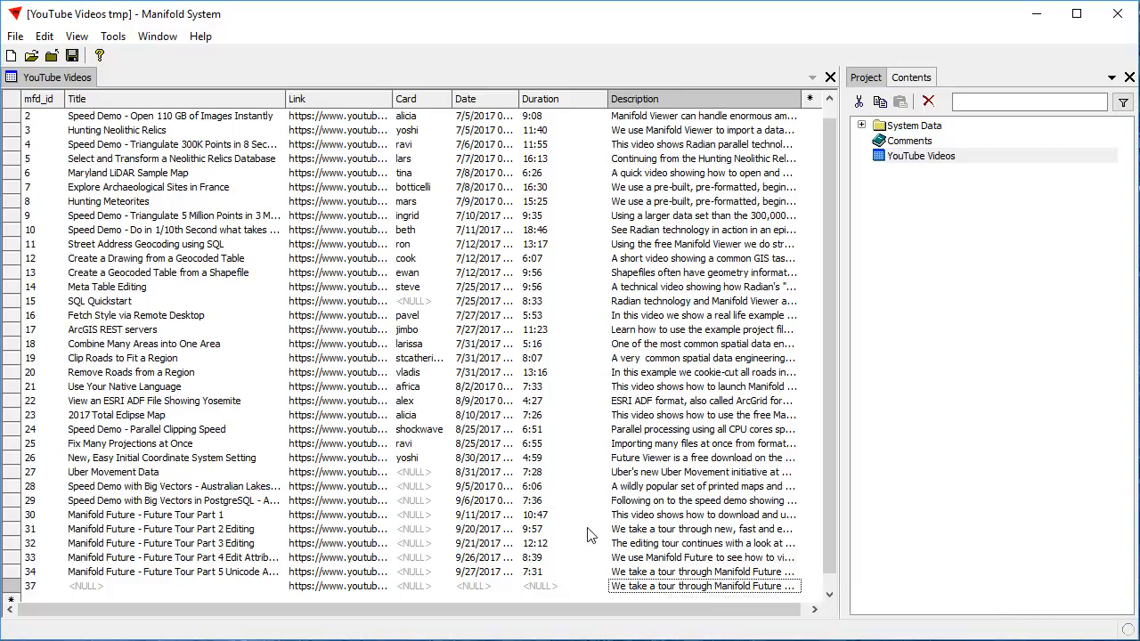
- View the full Description text of record 34 in its edit dialog and close it without changes
click(628, 573)
double_click(628, 576)
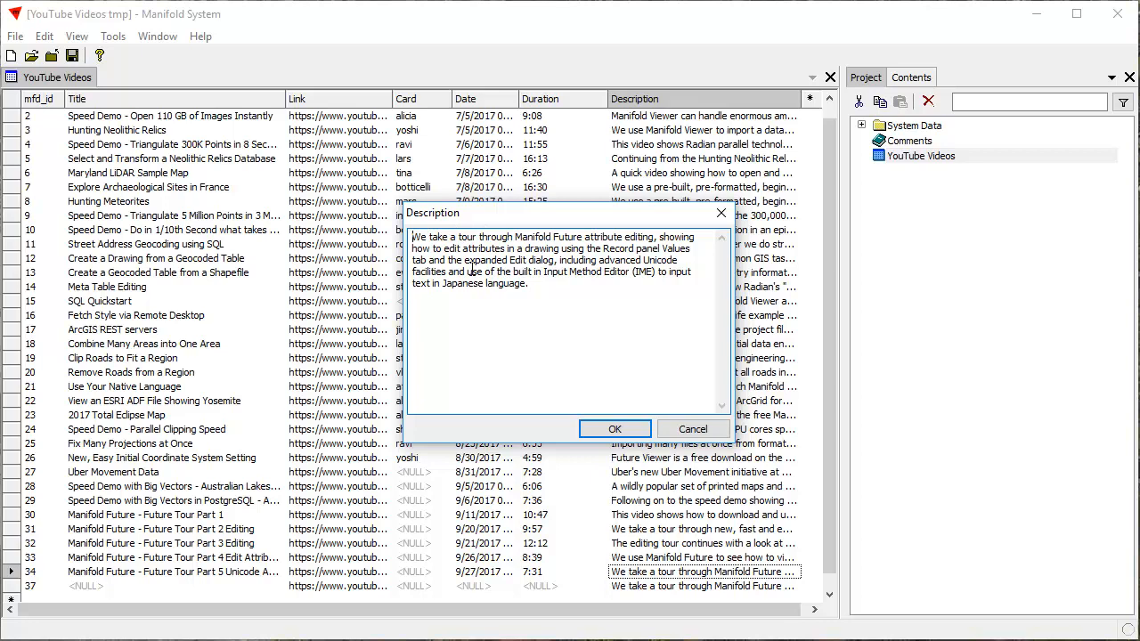
key(ctrl+a)
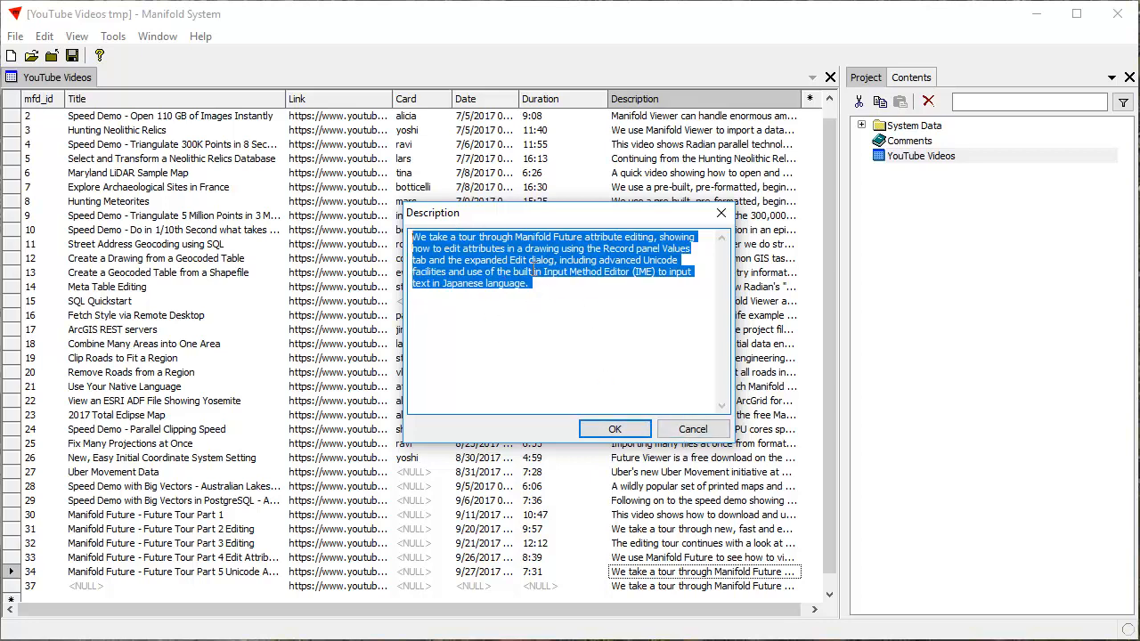
click(699, 428)
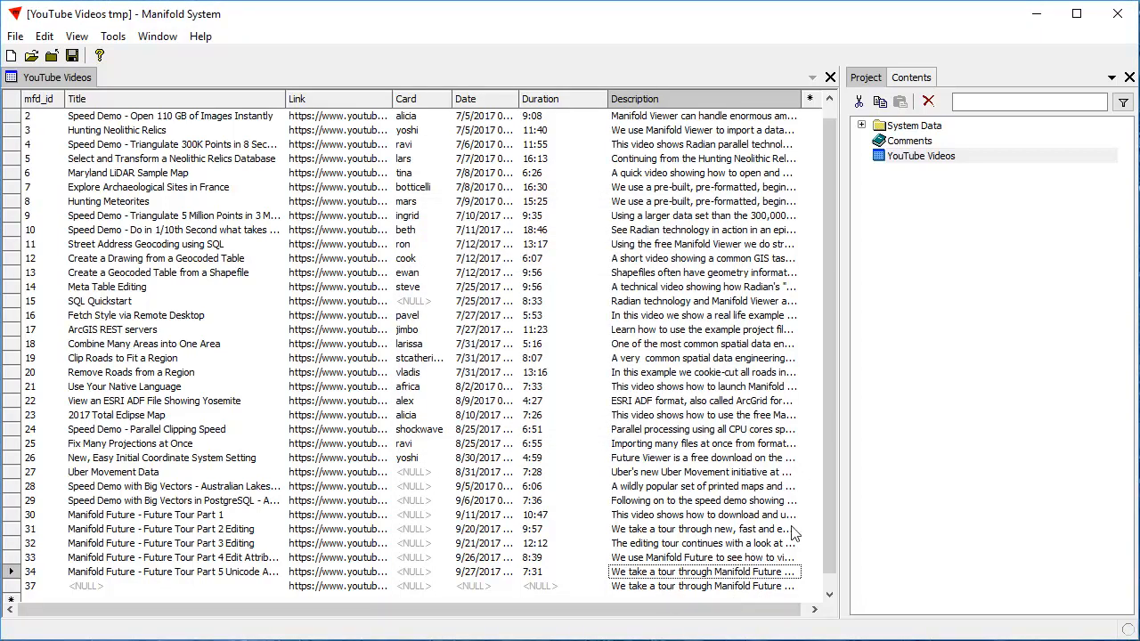
- Delete the Description value from the last record in the table
right_click(637, 585)
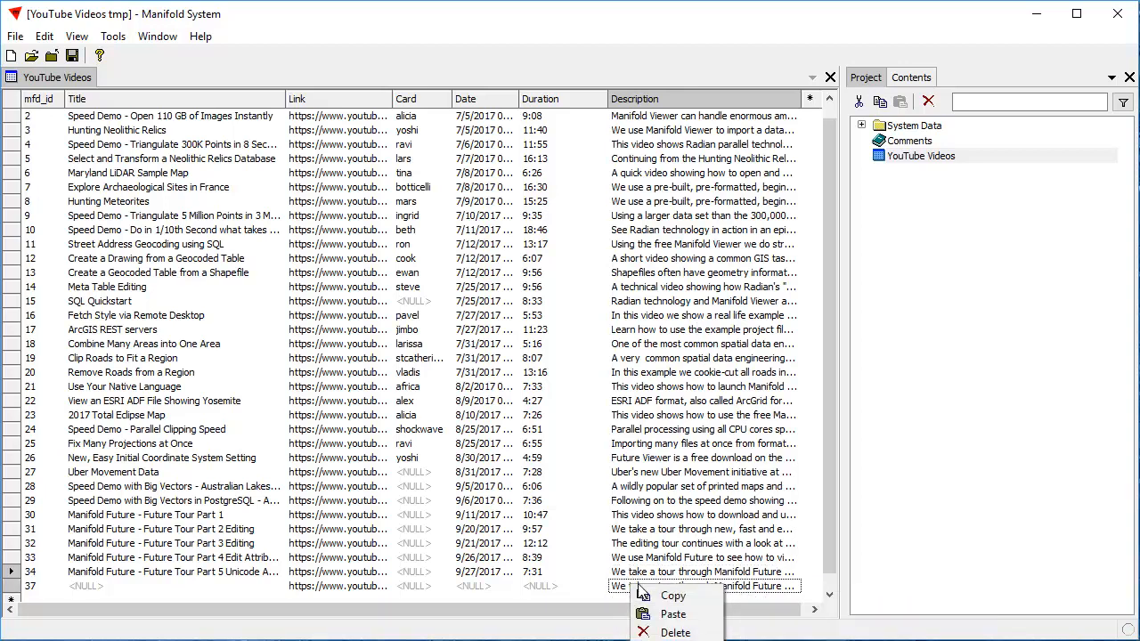
click(674, 632)
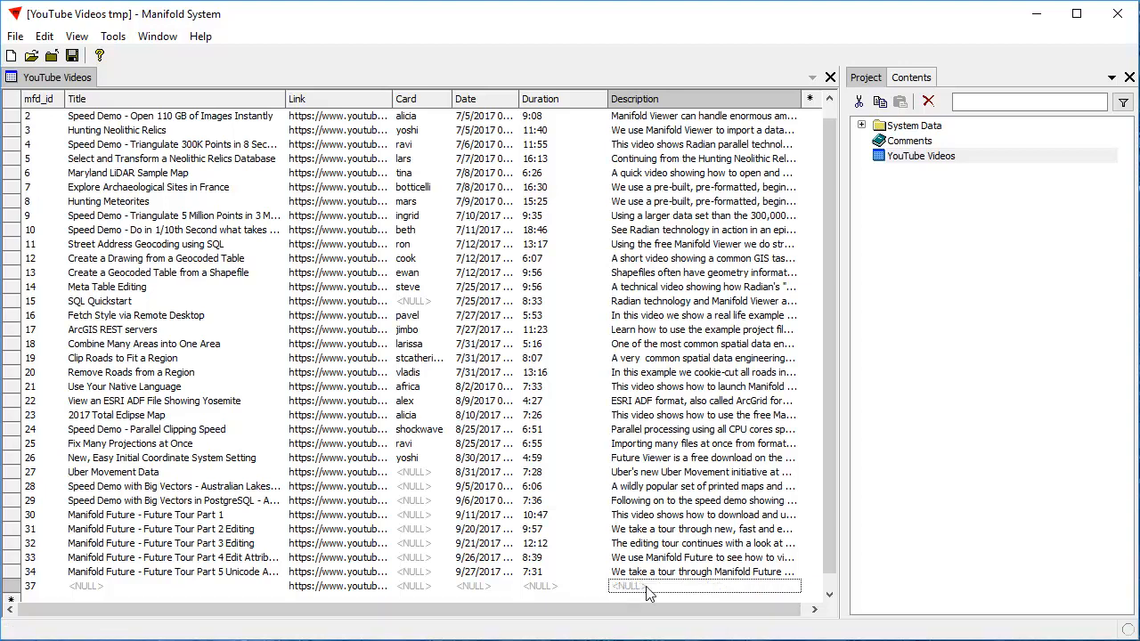
- Try entering a card name in the empty Card field of the SQL Quickstart record and undo the change
click(422, 304)
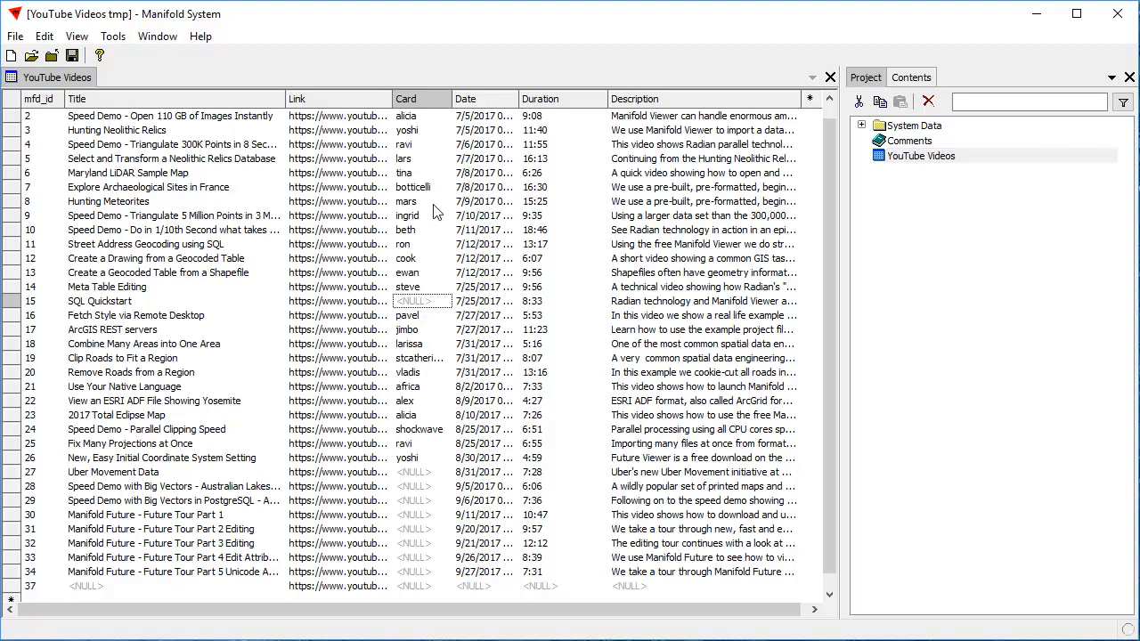
click(431, 305)
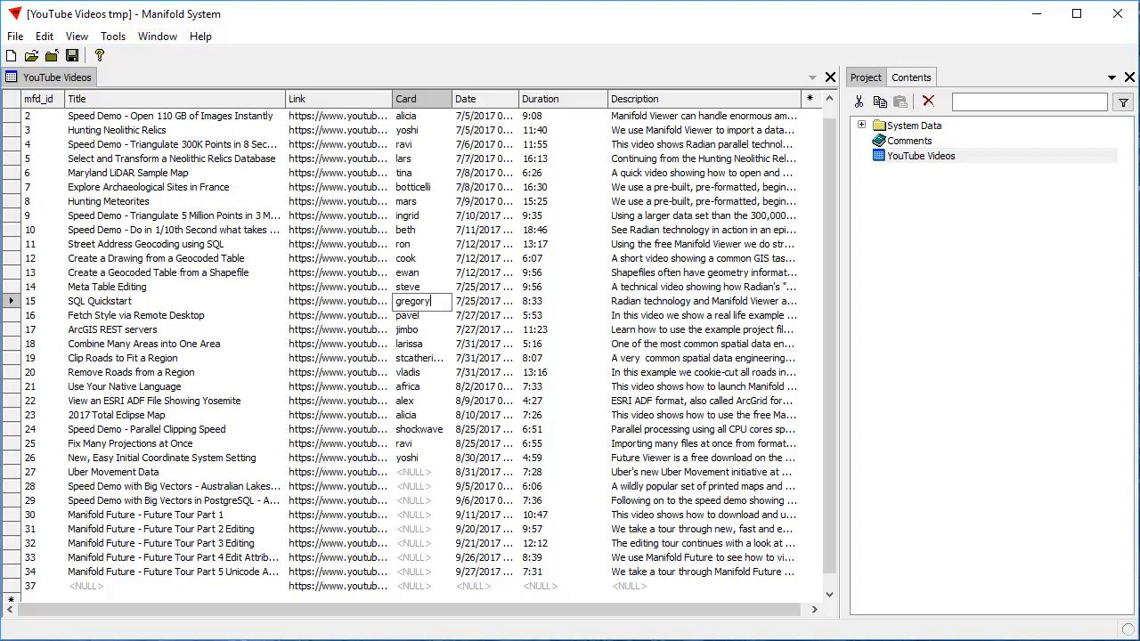
key(Return)
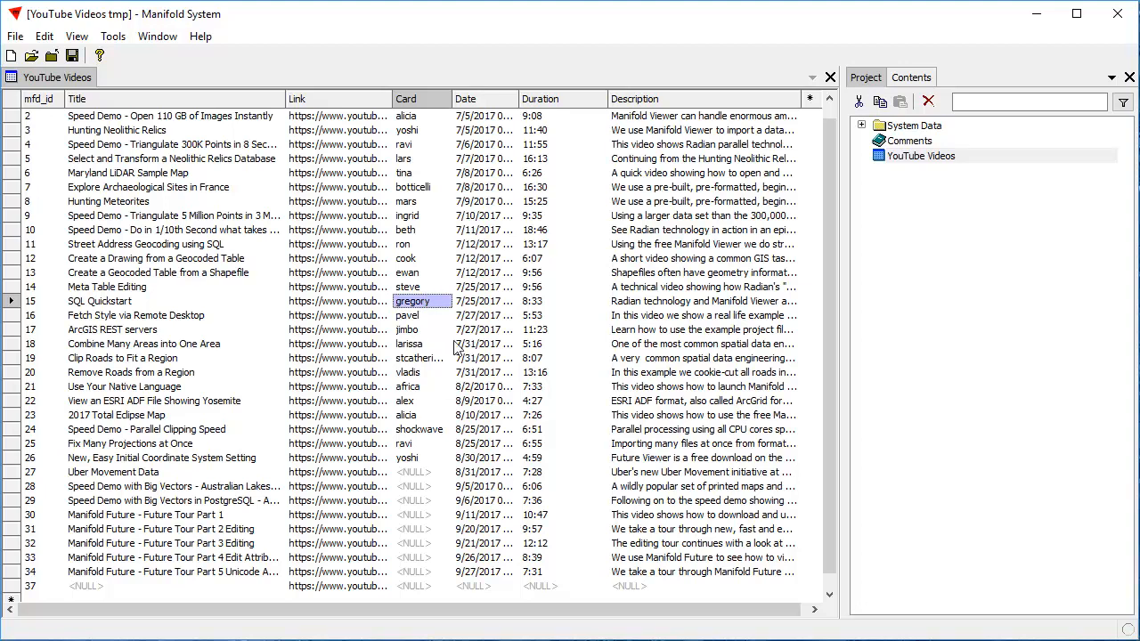
right_click(419, 307)
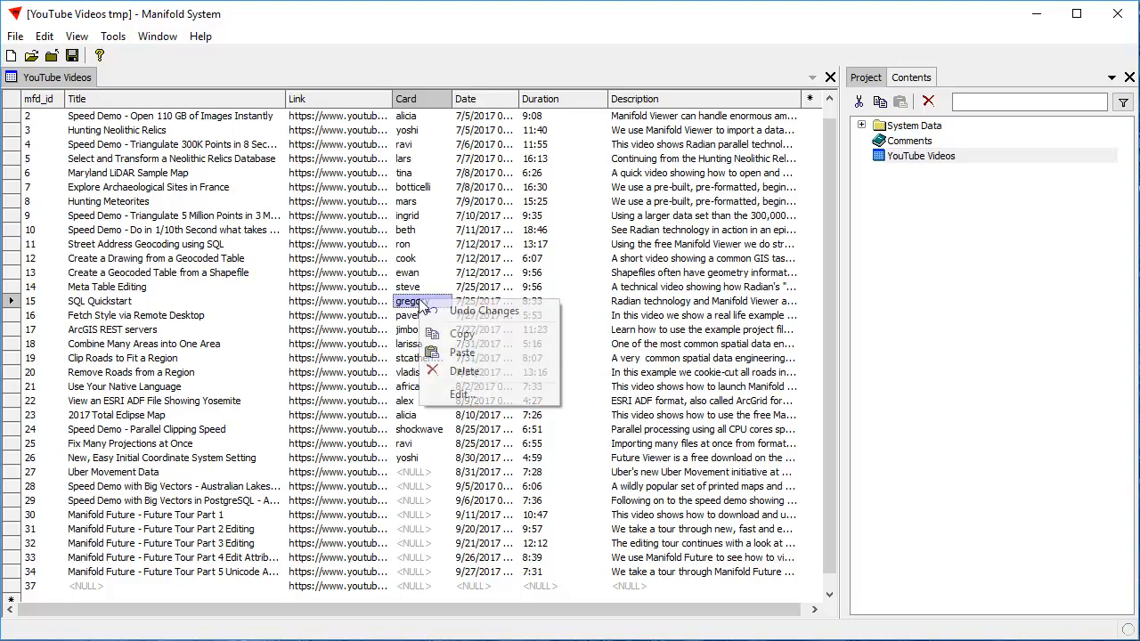
click(451, 310)
- Enter a shortened card name in the Card field of the SQL Quickstart record and commit the change
double_click(434, 303)
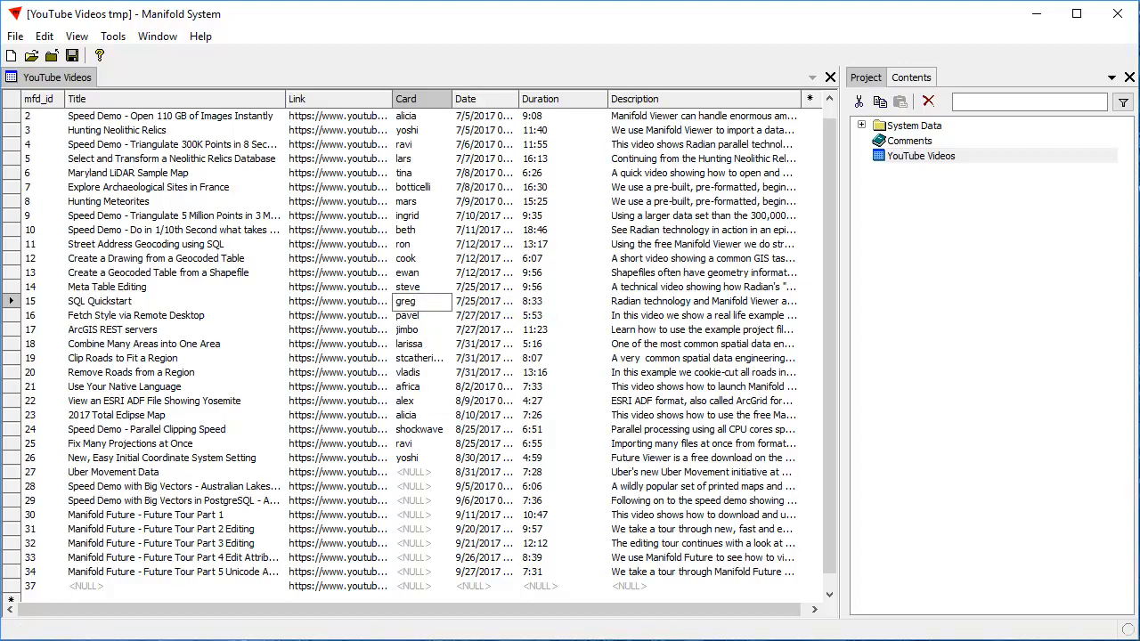
key(Return)
key(ctrl+Return)
- Try inserting random characters in the middle of the SQL Quickstart record's Description text and discard the edit
click(684, 304)
key(F2)
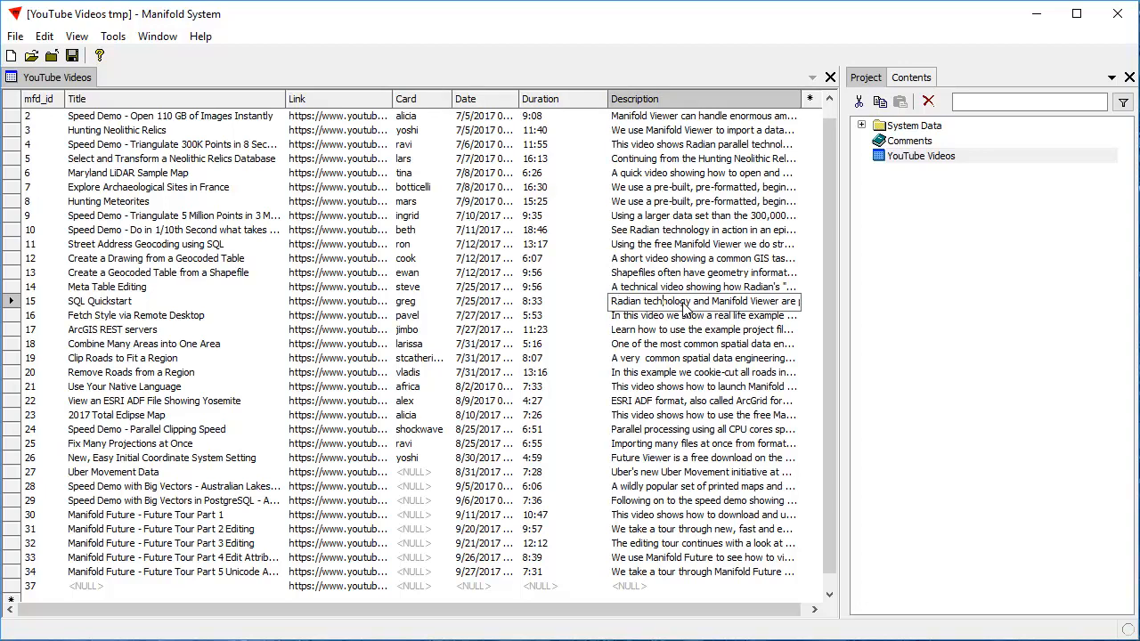
key(Right)
key(Right)
key(Right)
key(Right)
key(Right)
key(Right)
key(Right)
key(Right)
key(Right)
key(Right)
key(Right)
key(Right)
key(Right)
key(Right)
key(Right)
key(Right)
key(Right)
key(Right)
key(Right)
key(Right)
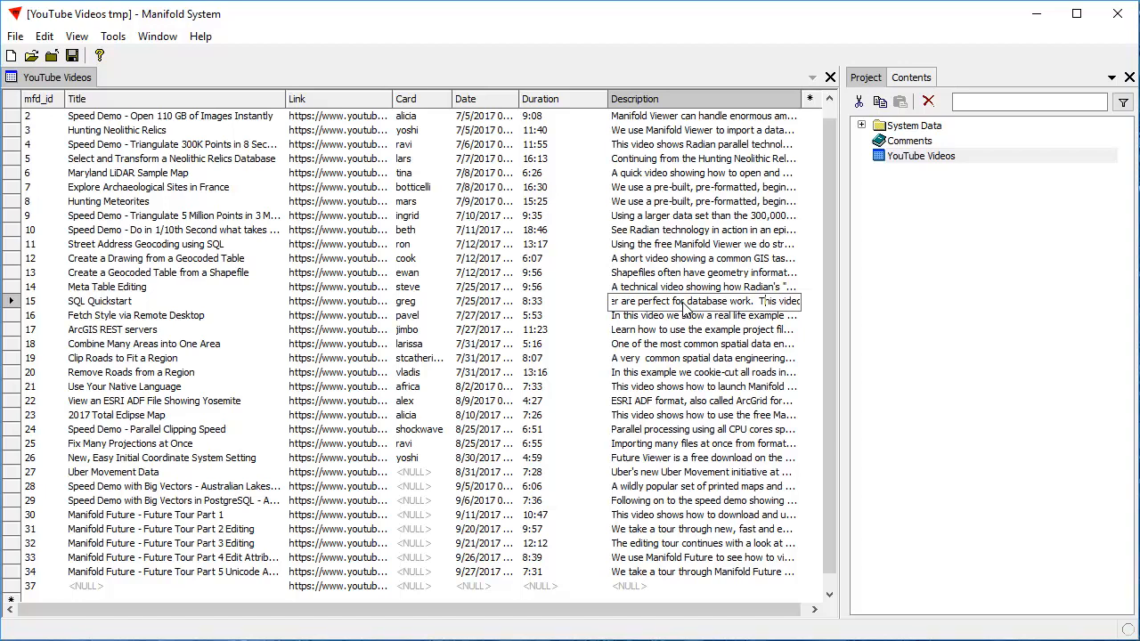
text(asd;lkfa;lkjasl;dkjfasl;kdjflasdkfjasdlk fas his v)
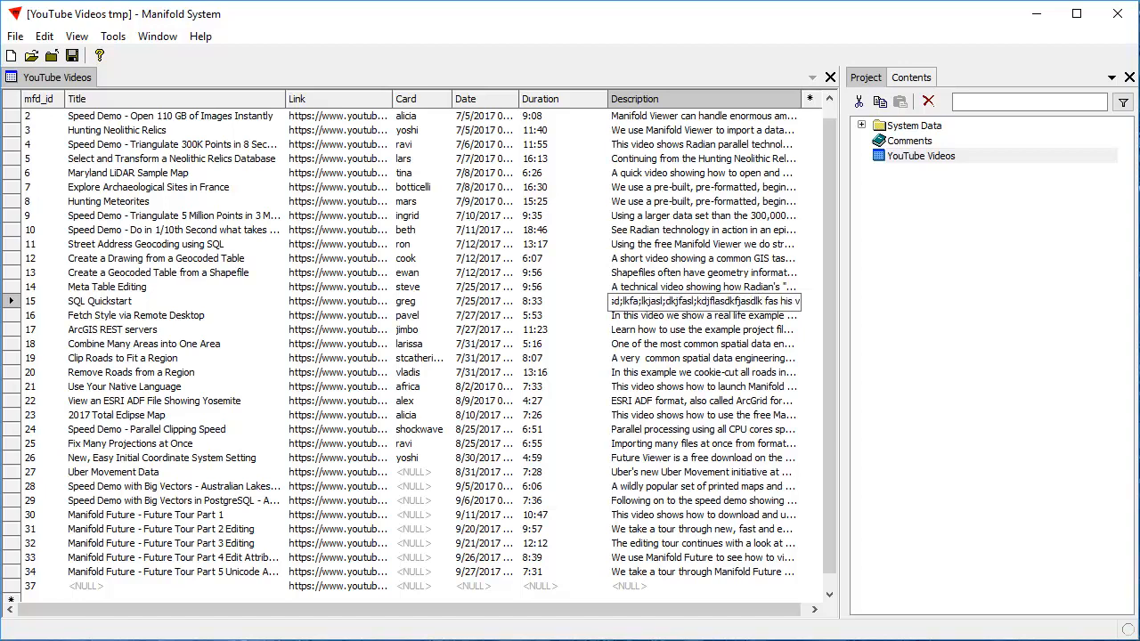
key(Escape)
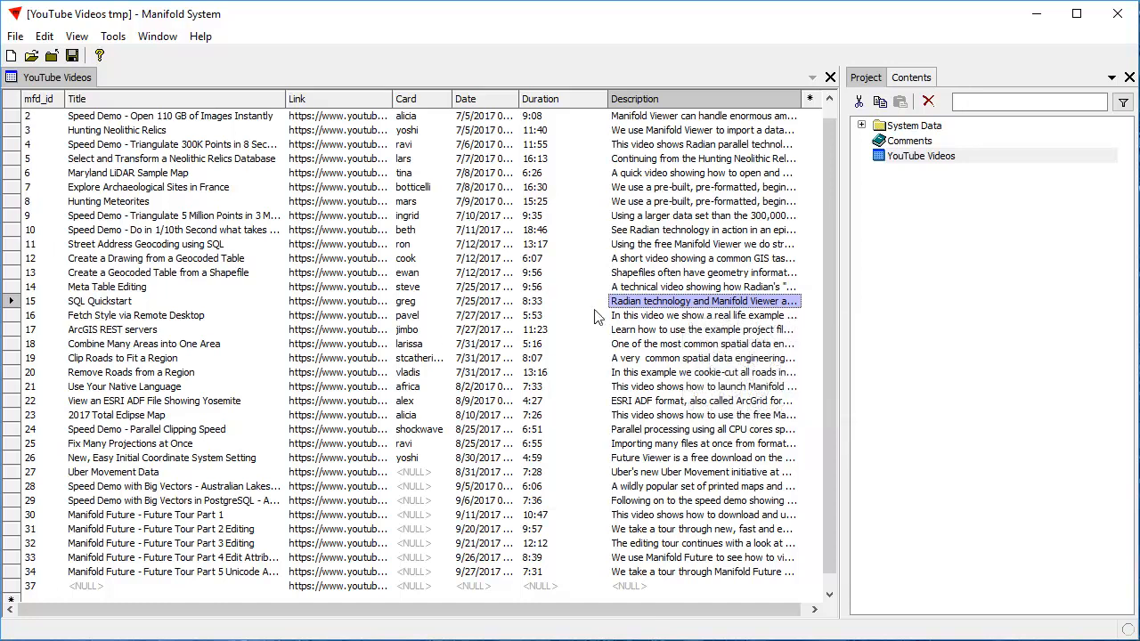
right_click(636, 305)
click(677, 313)
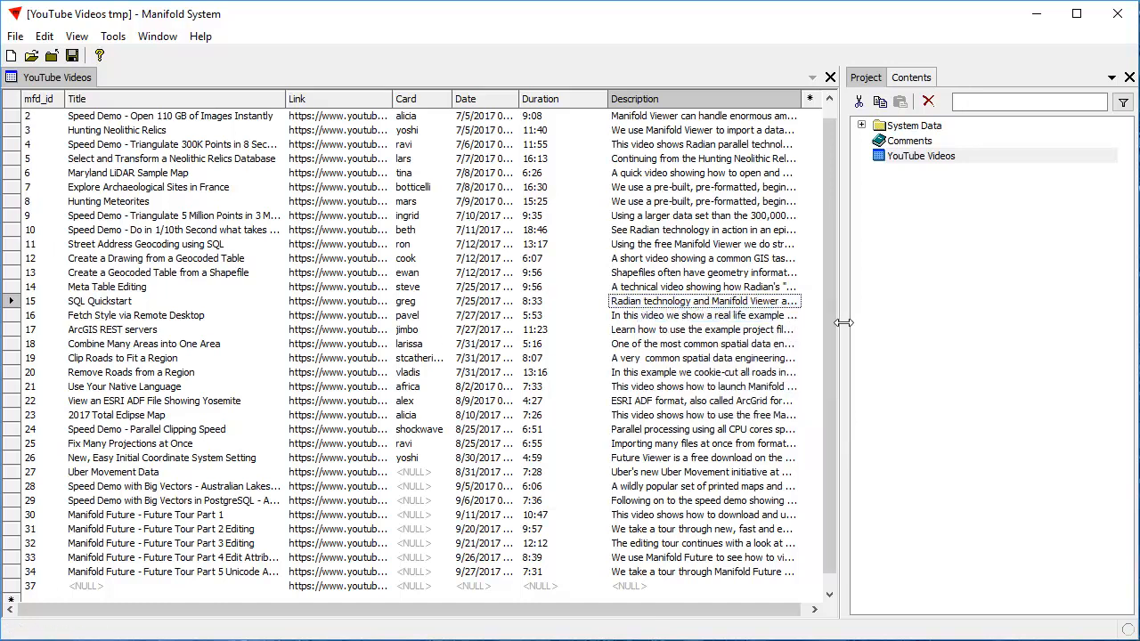
- Copy the Title and Date values of record 34 into the matching fields of the last record
right_click(131, 580)
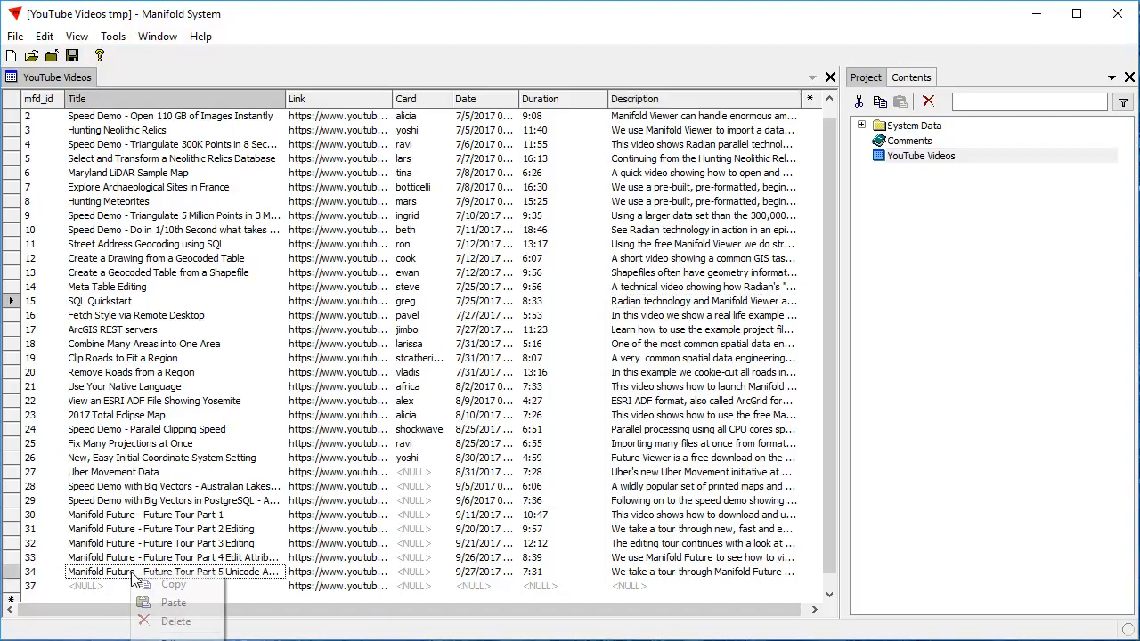
click(159, 585)
right_click(94, 588)
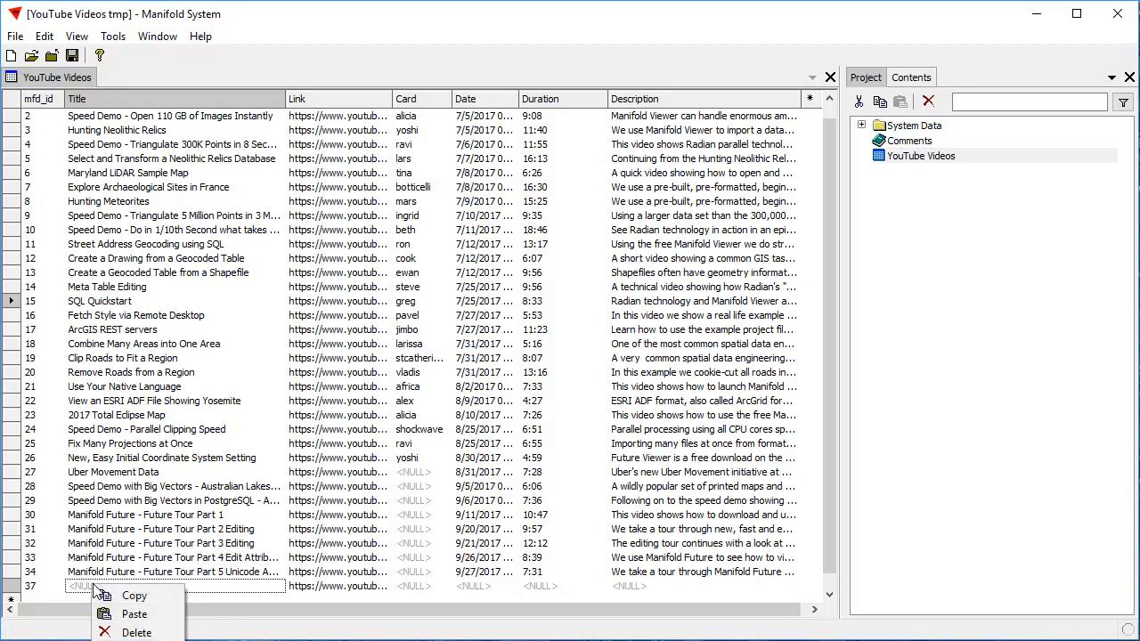
click(134, 613)
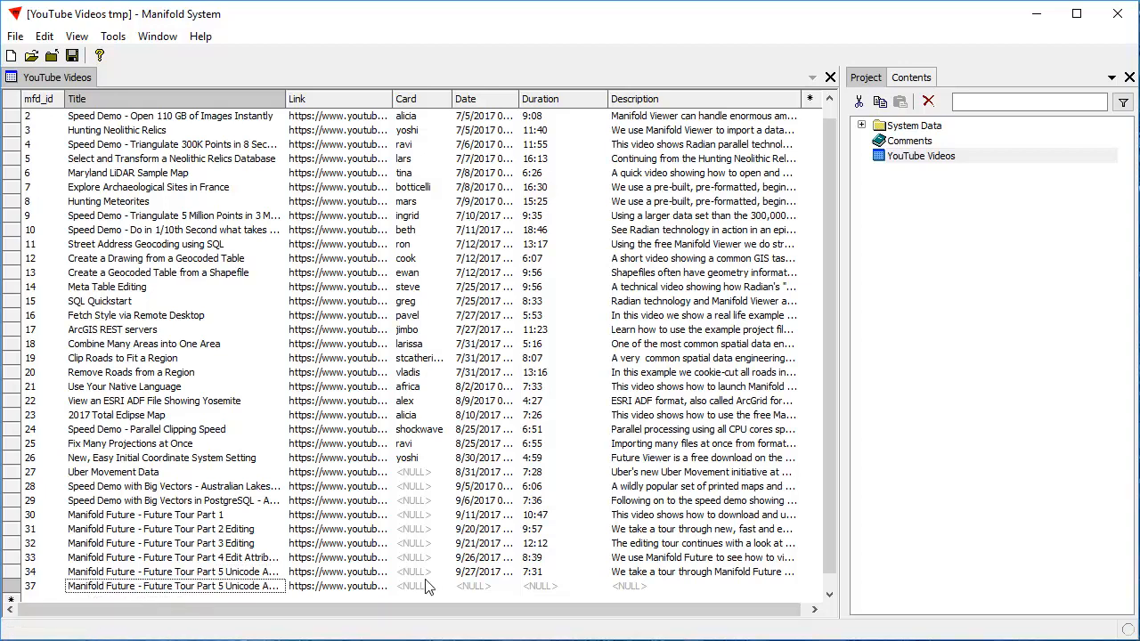
right_click(477, 573)
click(516, 584)
right_click(483, 587)
click(521, 615)
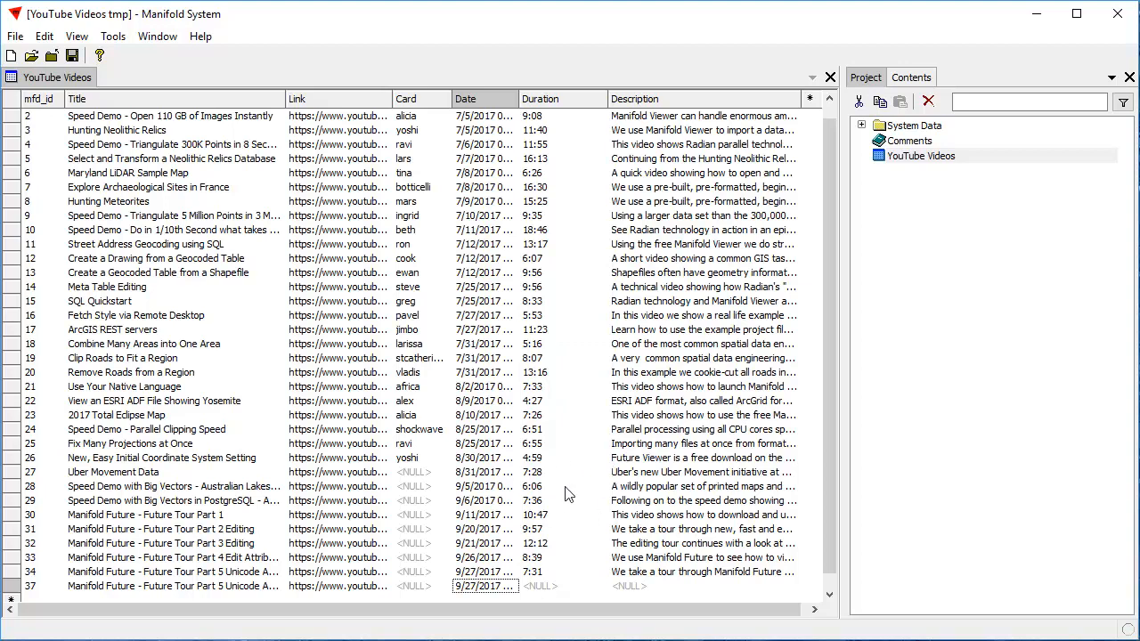
- Open the SQL Quickstart record's full Description text for editing, select the text, and close it without saving changes
right_click(630, 572)
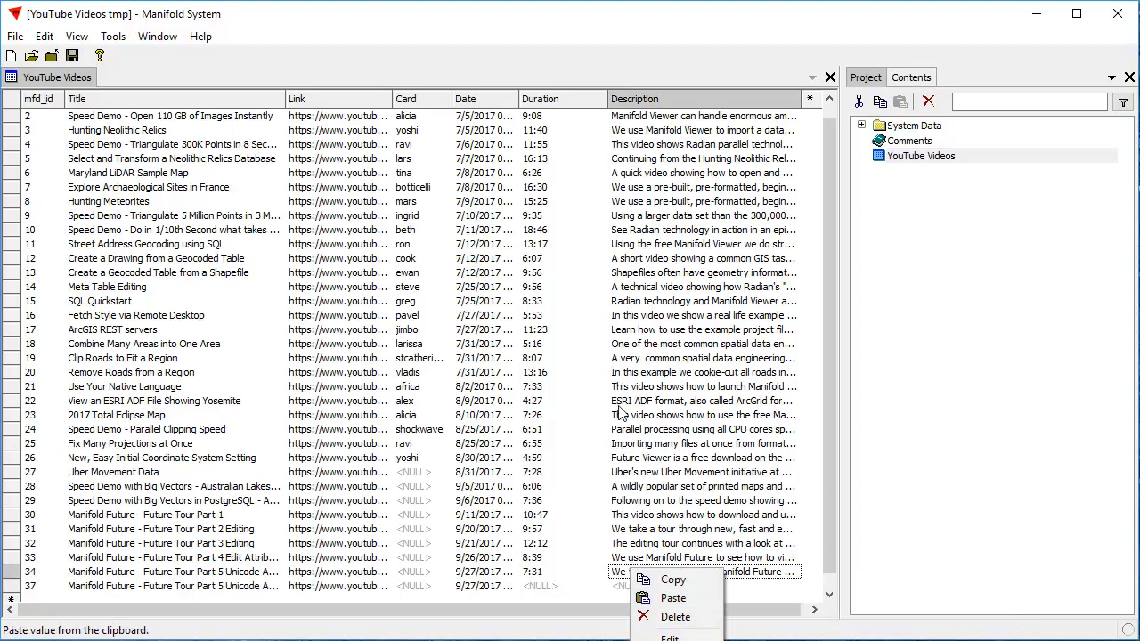
right_click(647, 304)
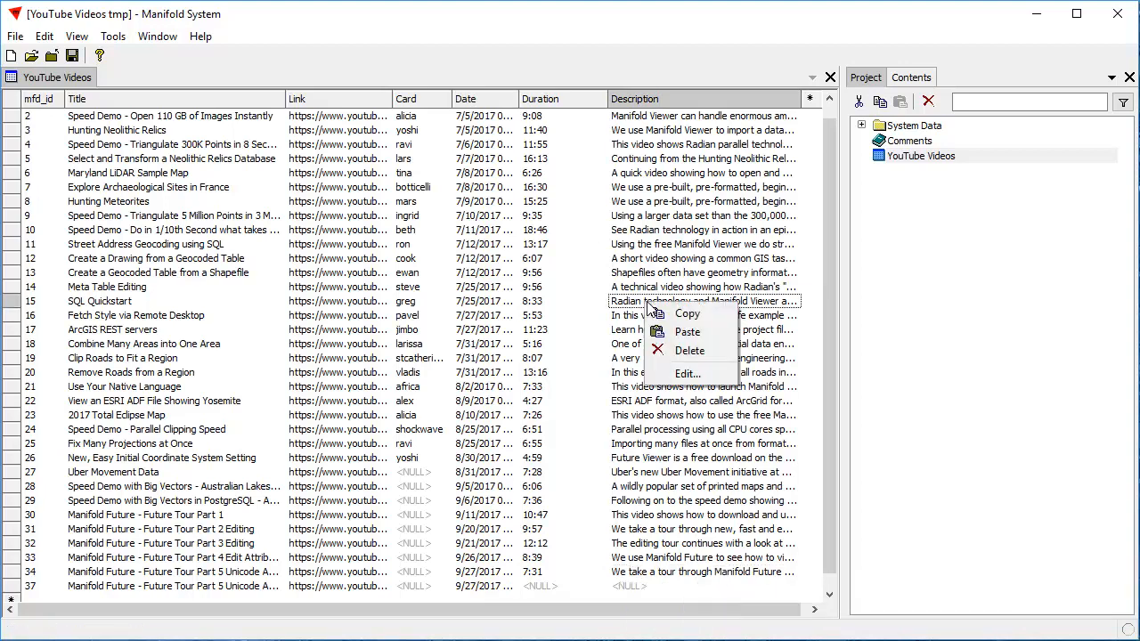
click(699, 376)
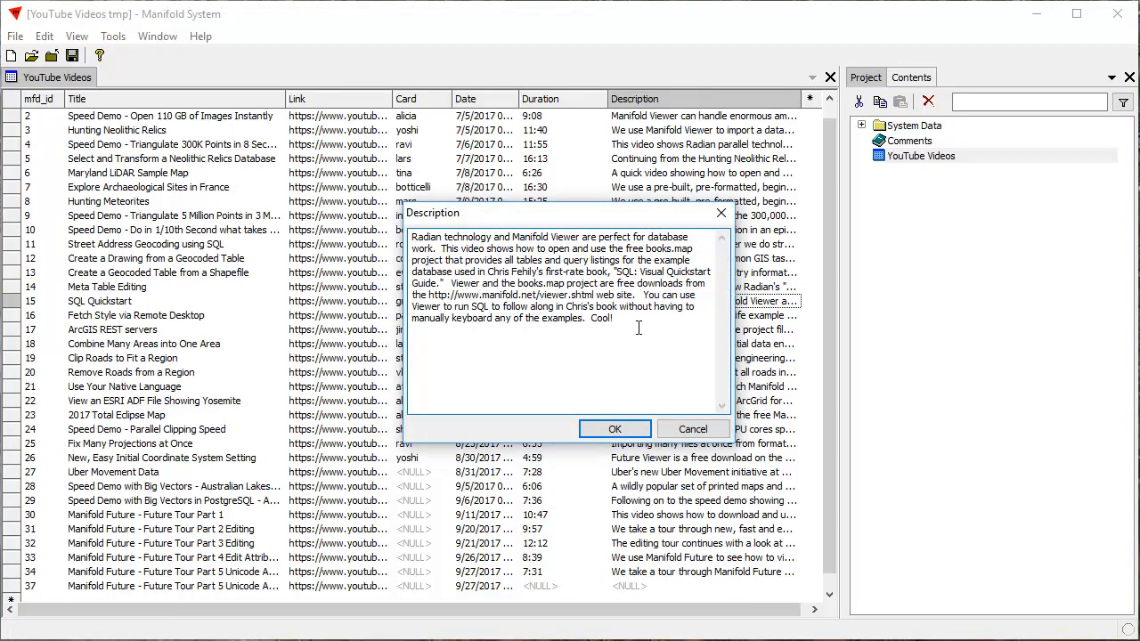
drag(640, 324, 294, 169)
click(723, 426)
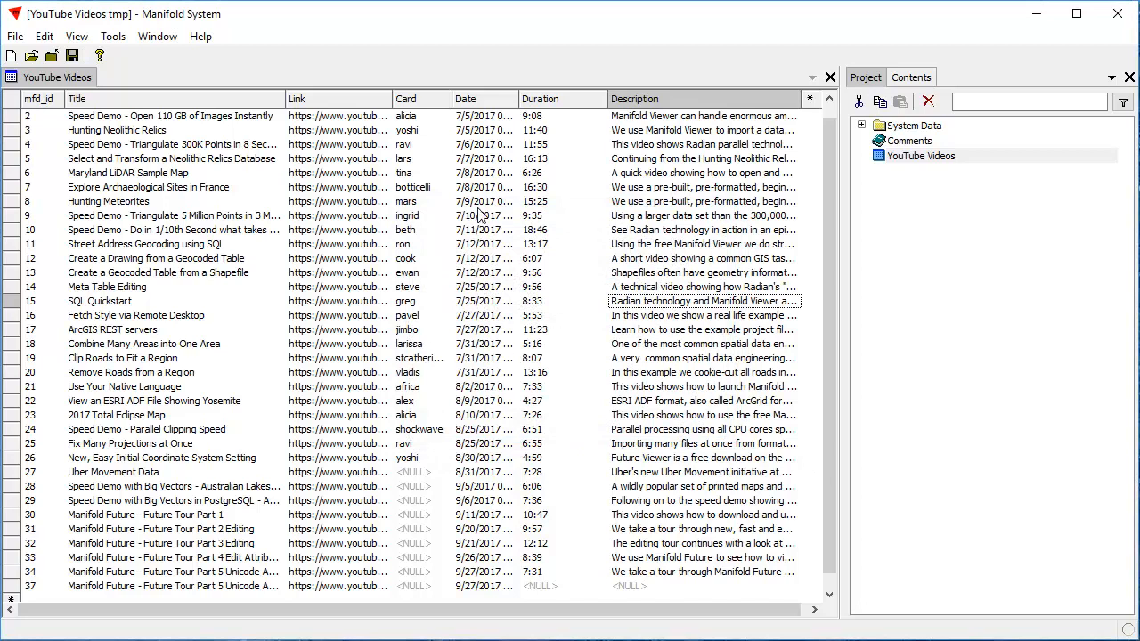
- Widen the Date column of the table enough to show the complete date and time values
right_click(480, 303)
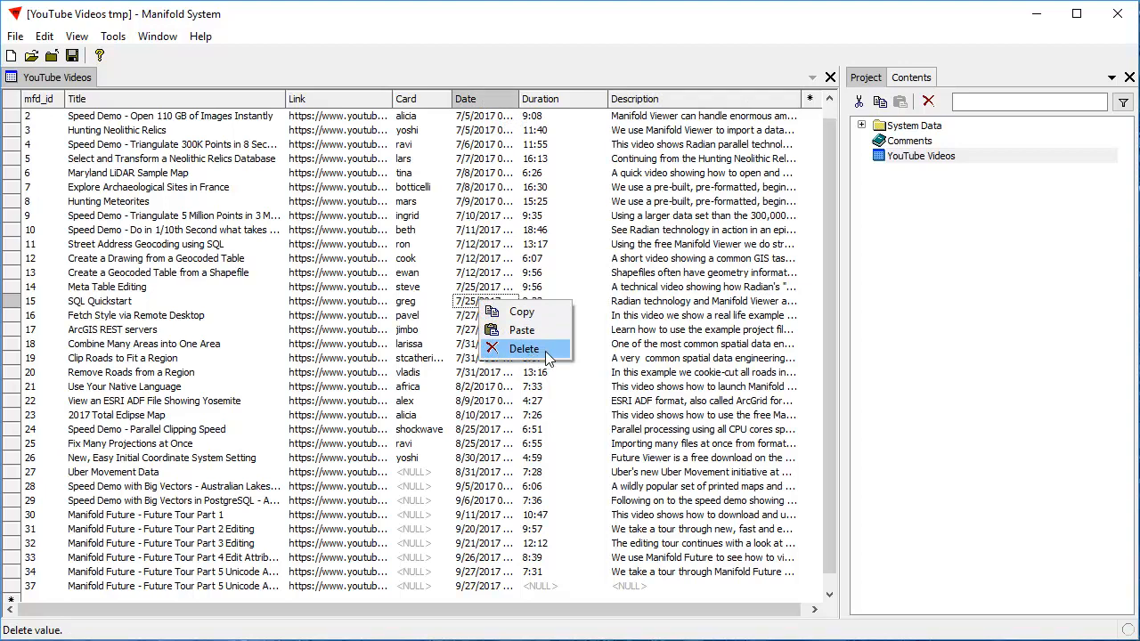
click(500, 98)
drag(518, 99, 642, 99)
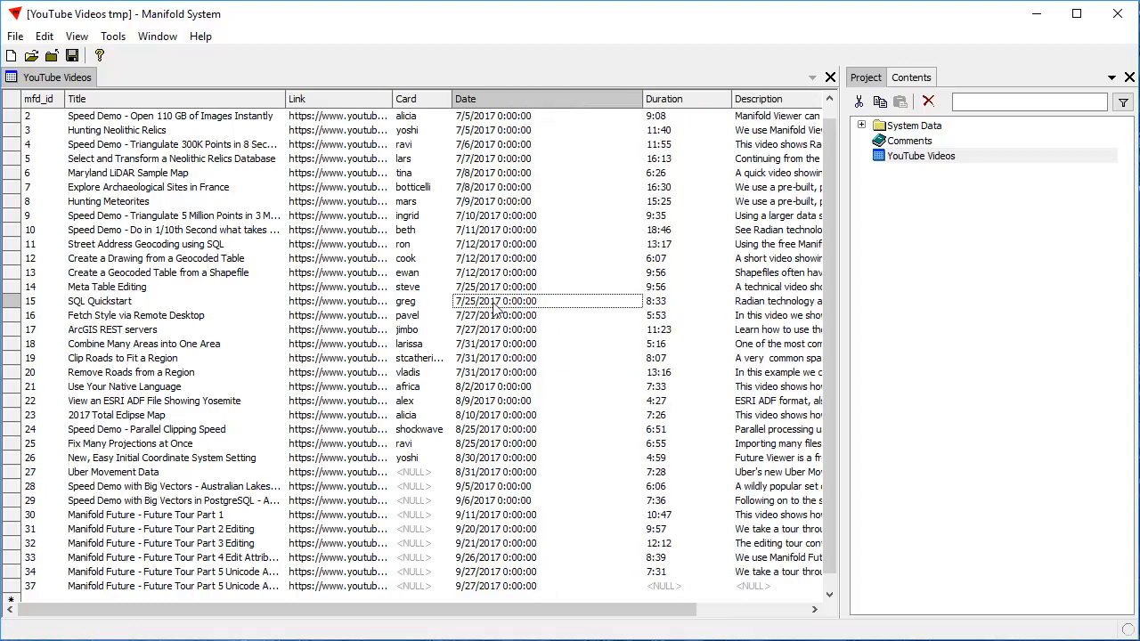
click(486, 305)
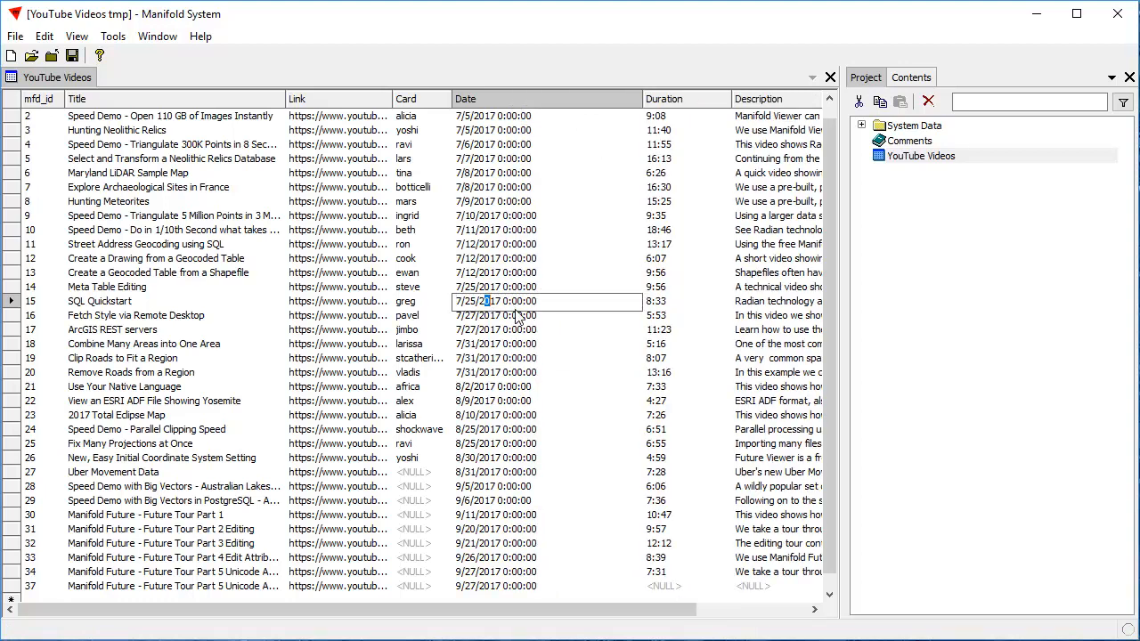
key(ctrl+a)
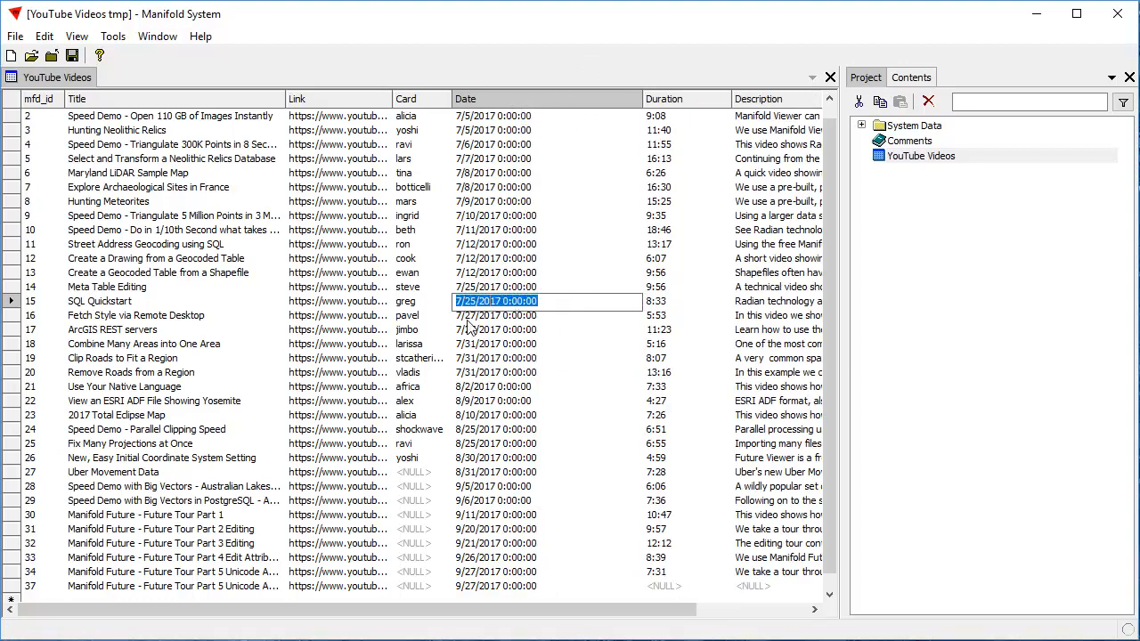
click(542, 279)
- Copy the SQL Quickstart record's Date value into the Date field of the last record
right_click(517, 306)
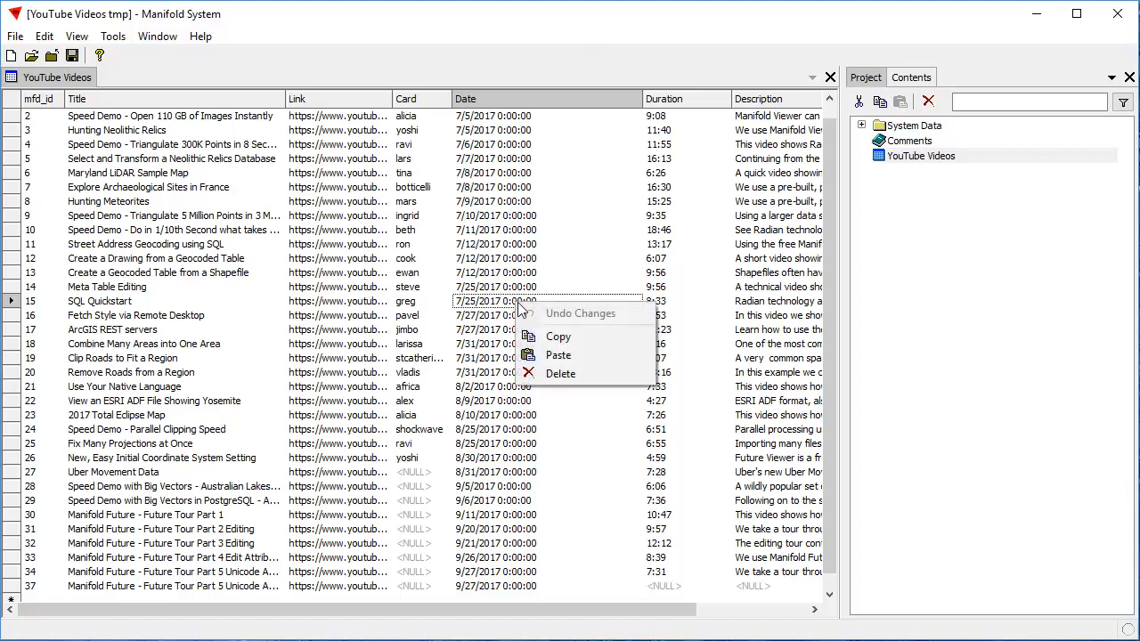
click(556, 339)
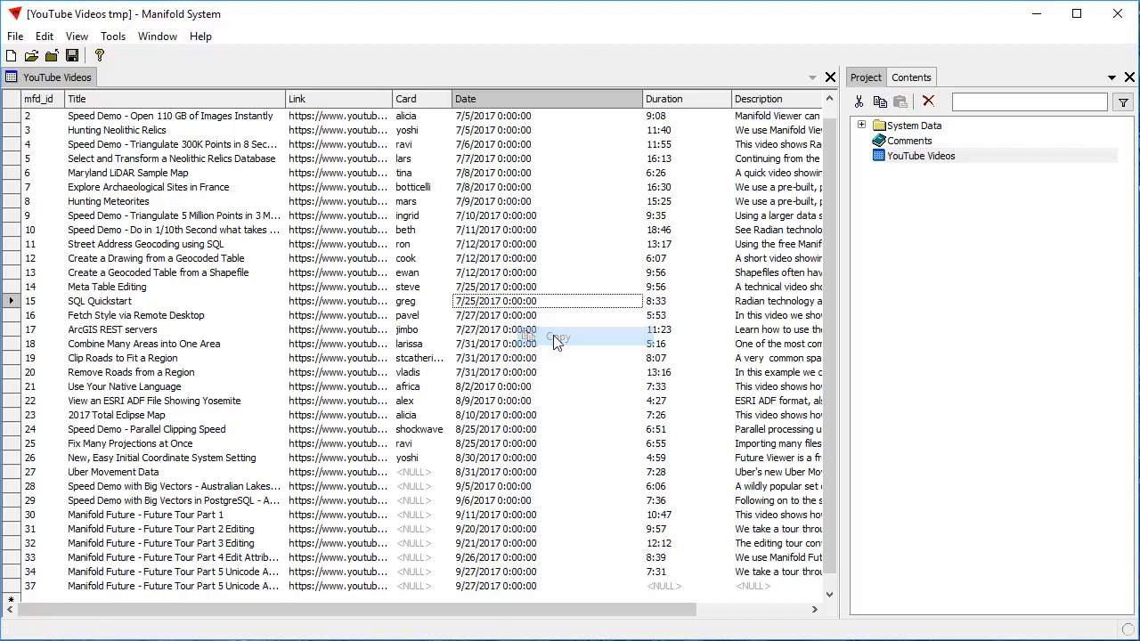
right_click(521, 587)
click(539, 614)
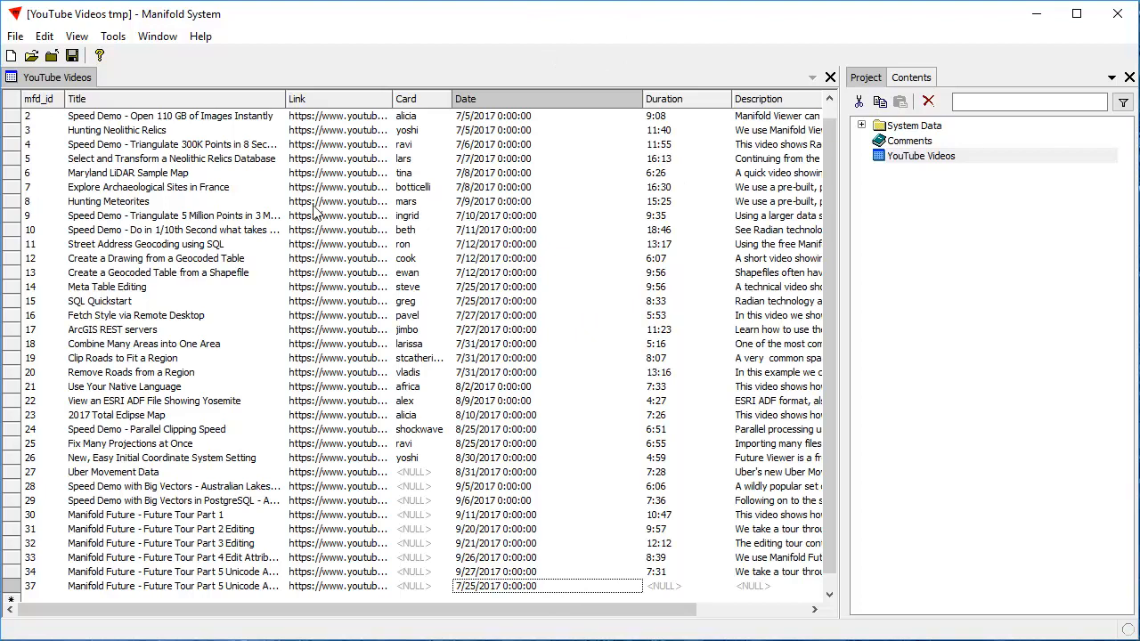
- Copy the Link value of the Explore Archaeological Sites in France record
right_click(112, 207)
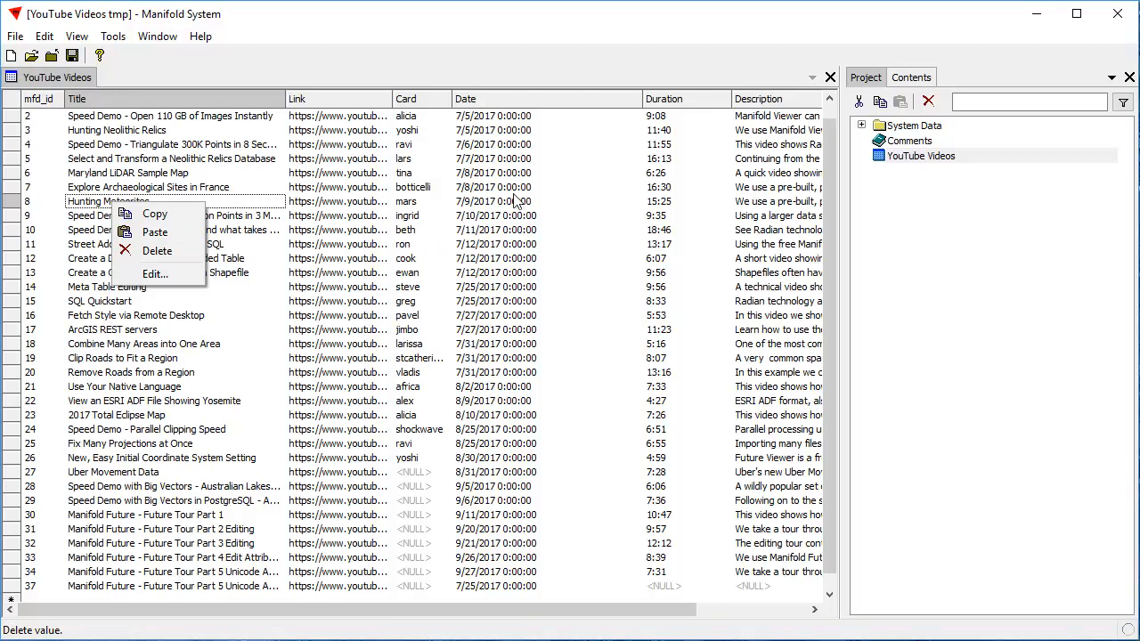
right_click(322, 189)
click(360, 216)
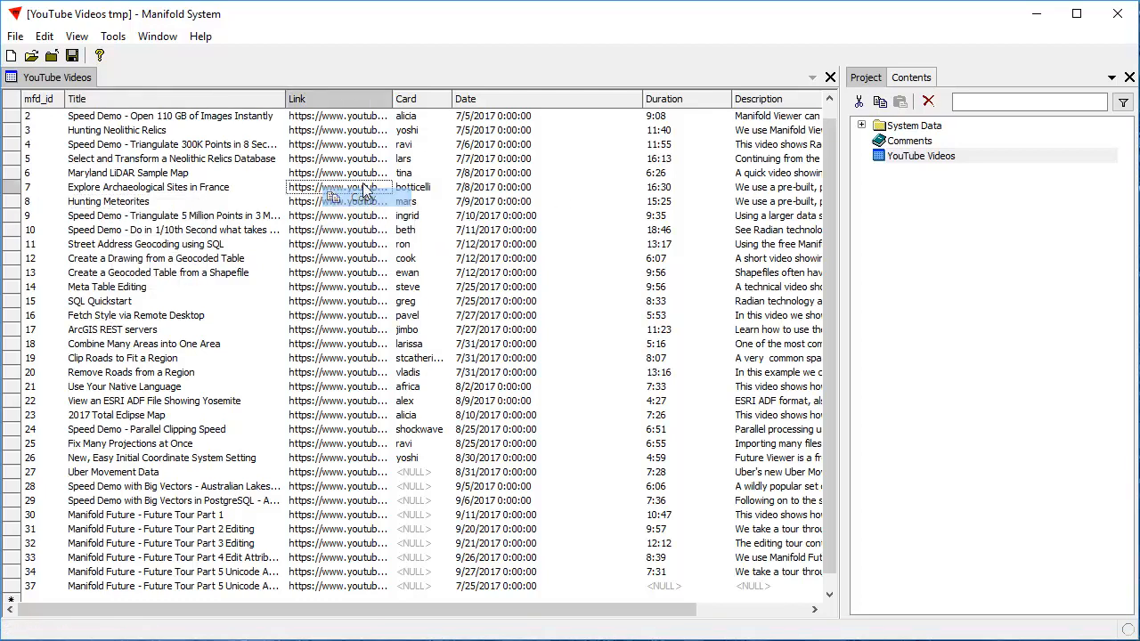